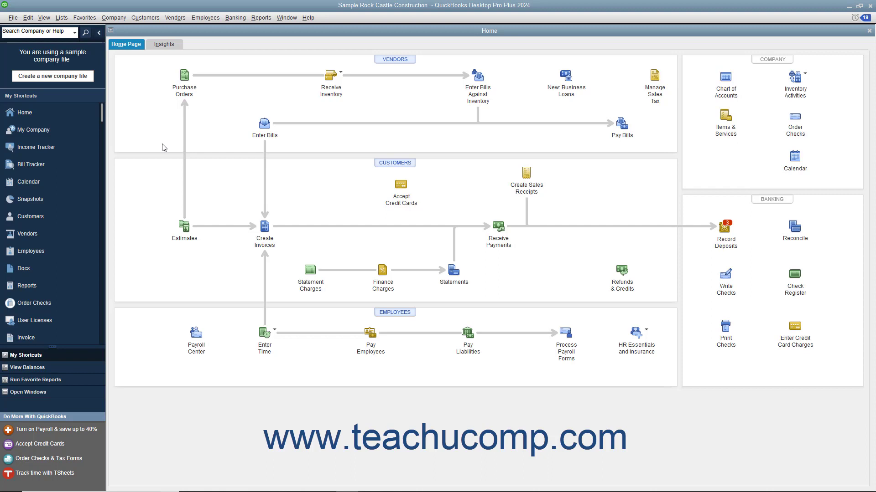
# Save a portable copy of the sample company to the Desktop as sample_product-based business (Portable).QBM
pyautogui.click(13, 18)
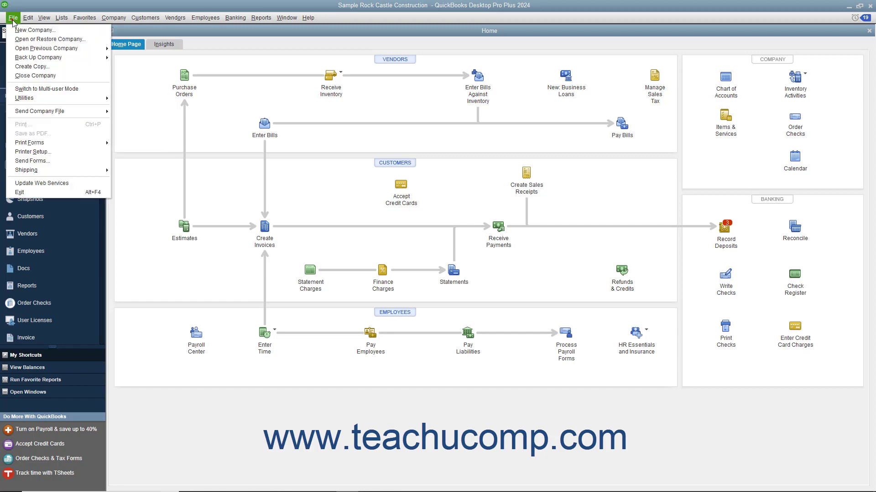
pyautogui.click(28, 67)
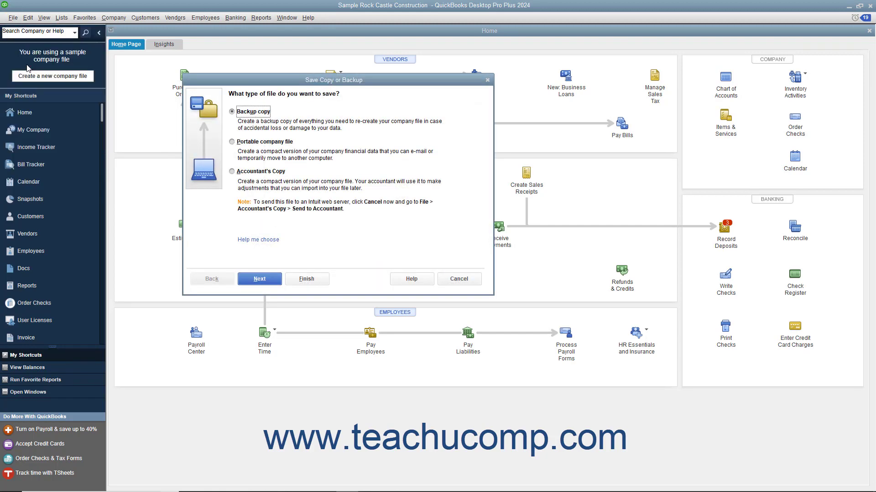
pyautogui.click(231, 142)
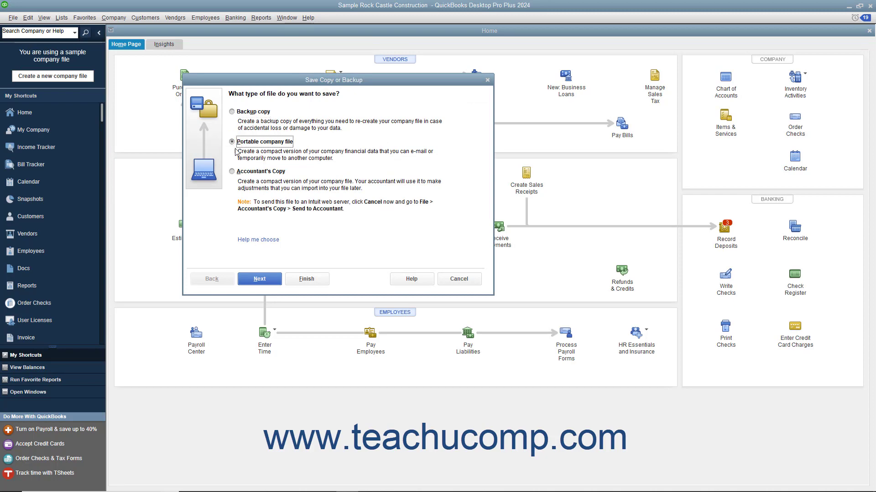
pyautogui.click(268, 279)
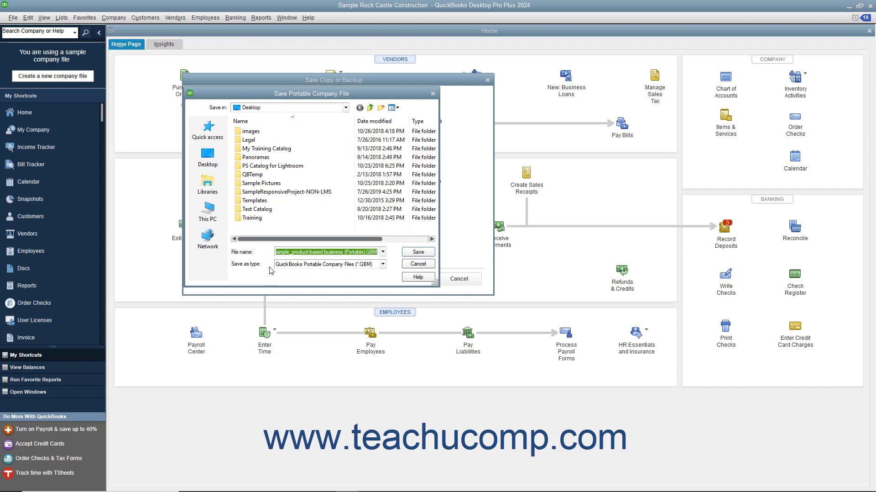
pyautogui.click(205, 162)
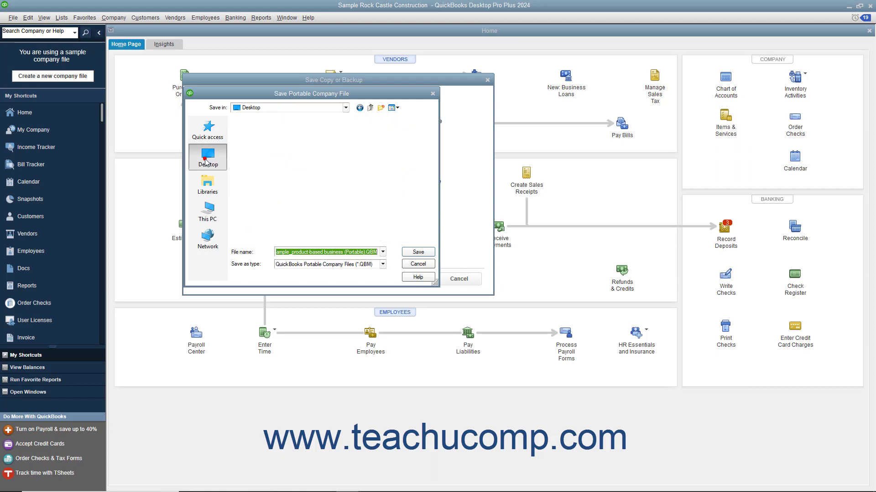
pyautogui.click(344, 252)
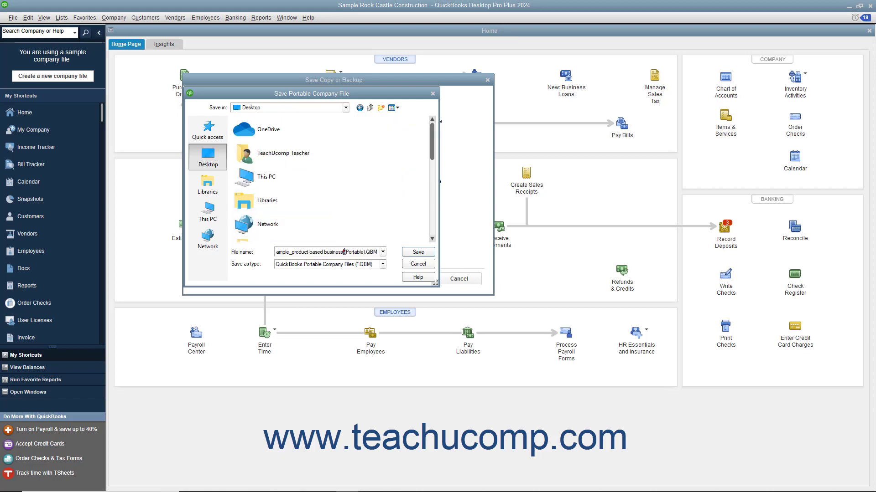
pyautogui.click(408, 252)
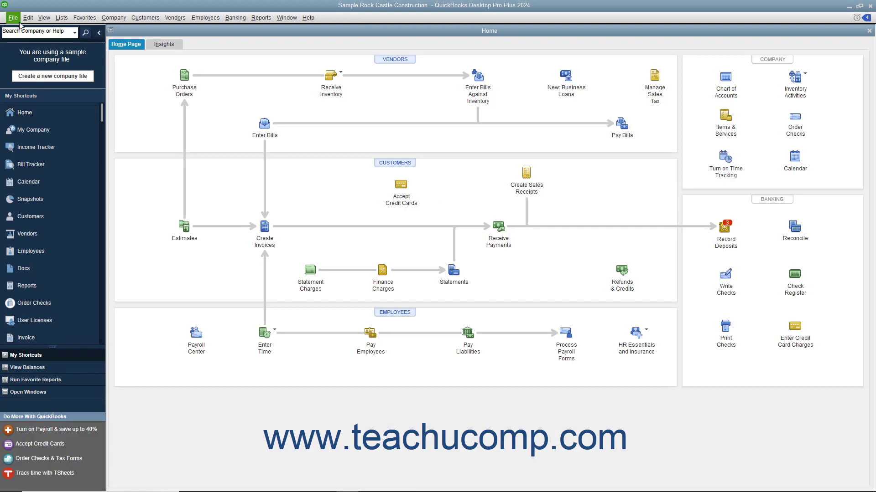
# Close the sample company and choose Restore a portable file in the Open or Restore Company wizard
pyautogui.click(13, 17)
pyautogui.click(35, 76)
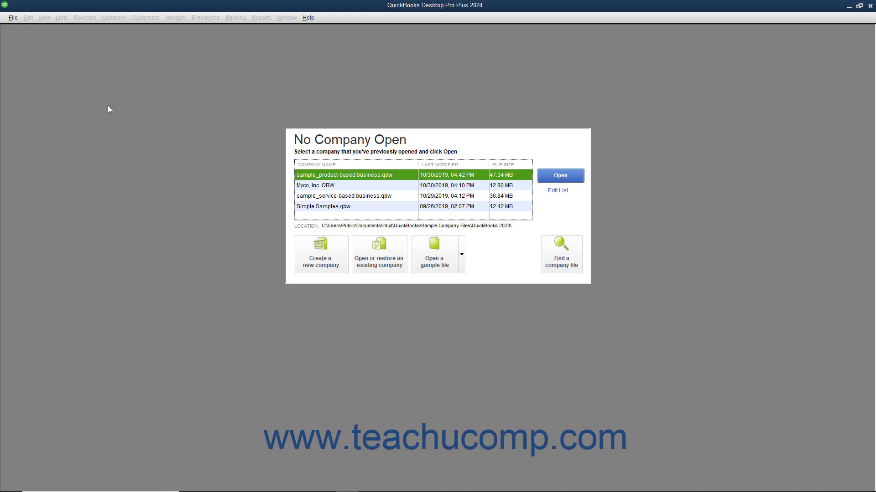
pyautogui.click(13, 19)
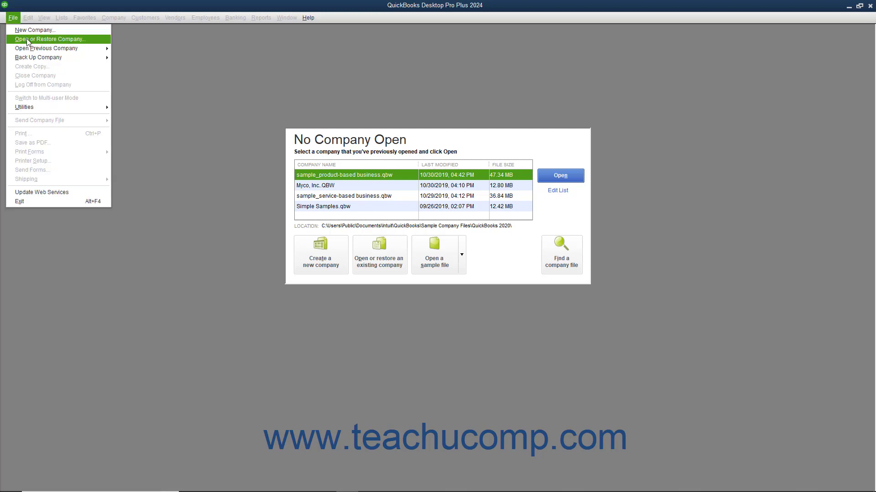
pyautogui.click(28, 39)
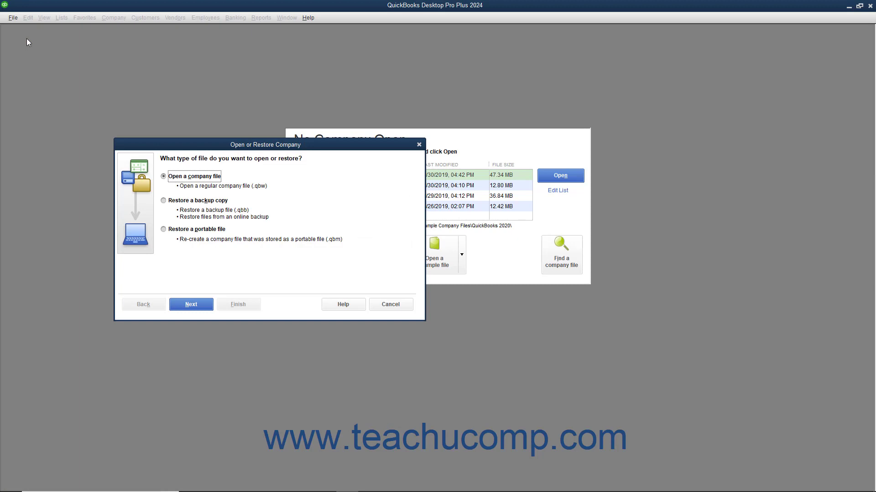
pyautogui.click(165, 229)
# Pick sample_product-based business (Portable).QBM from the Desktop as the file to restore, then continue
pyautogui.click(192, 305)
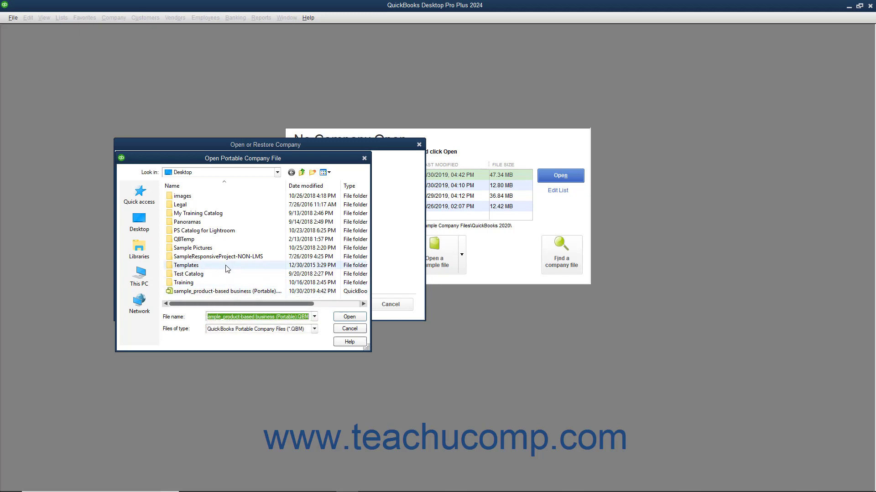
pyautogui.click(151, 229)
pyautogui.scroll(-10, 219, 274)
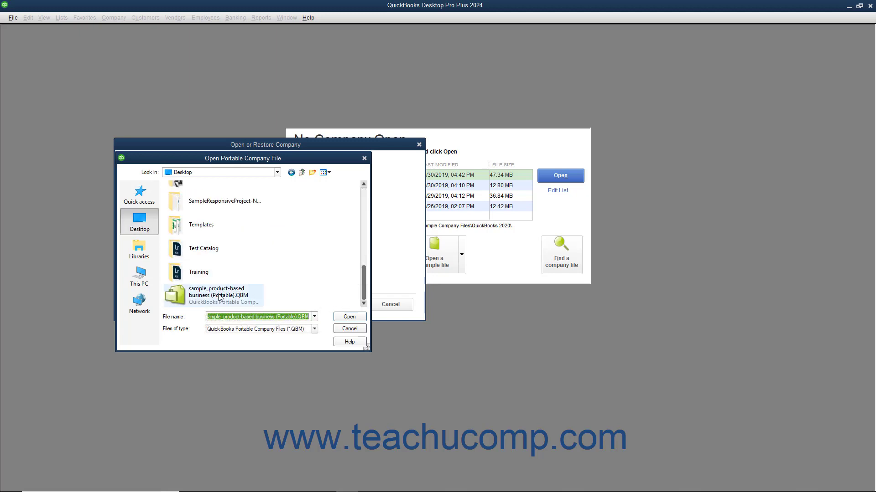
pyautogui.click(220, 296)
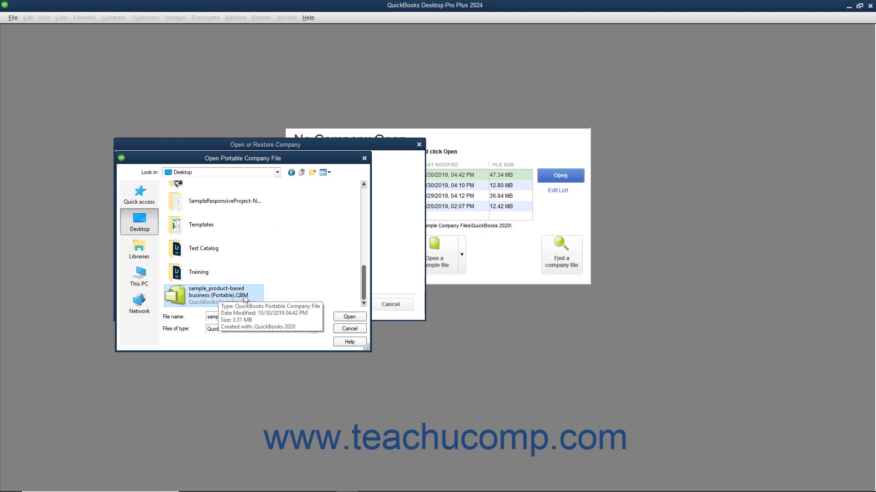
pyautogui.click(348, 317)
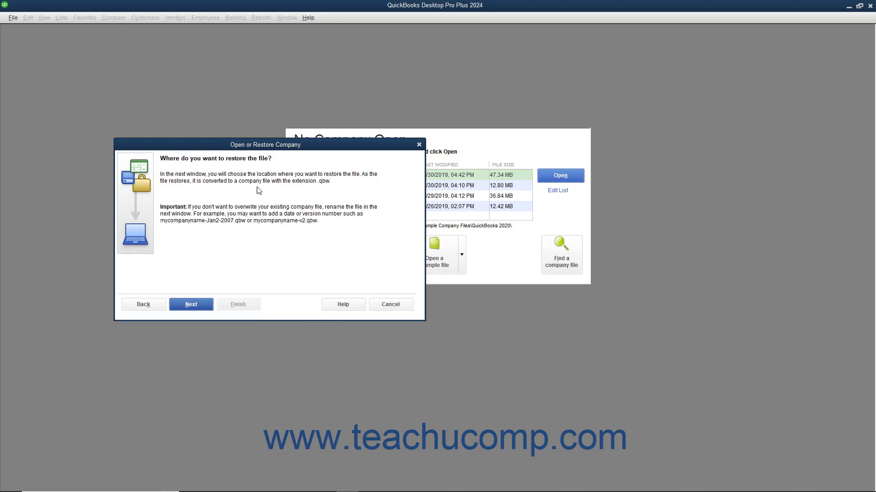
pyautogui.click(197, 306)
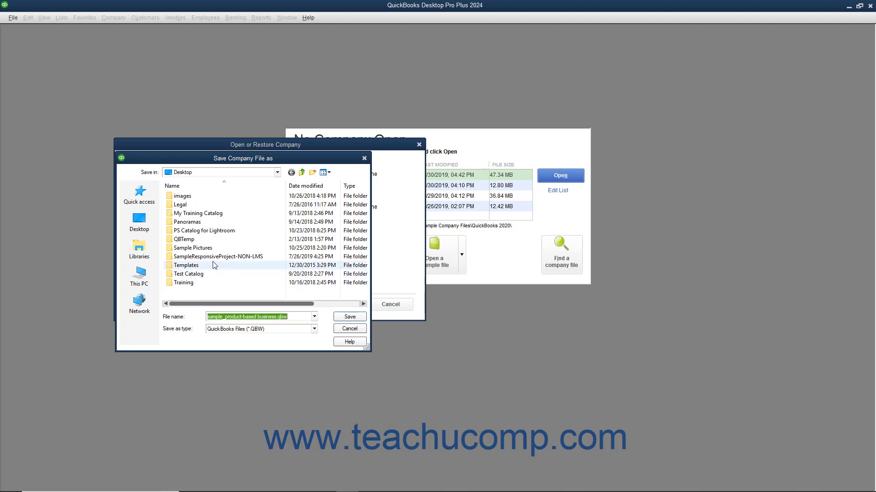
# Create a TempCompany folder on the Desktop and restore the portable file into it
pyautogui.click(310, 175)
pyautogui.write('TempC')
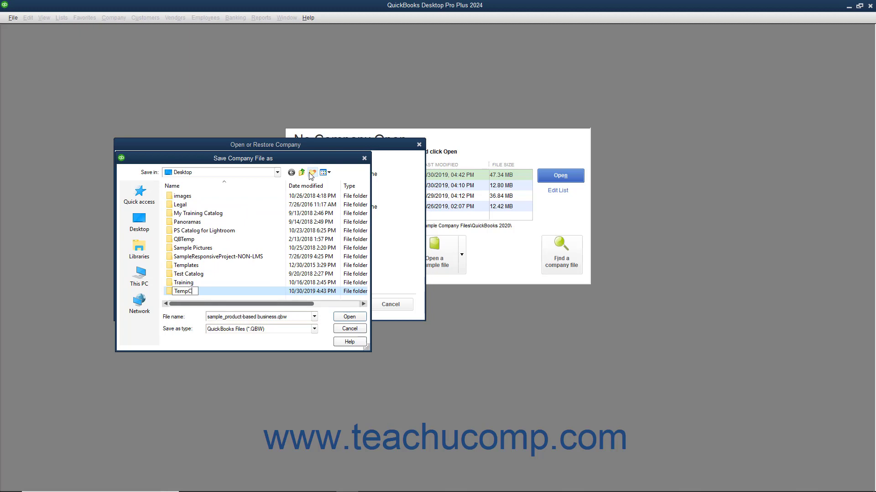
pyautogui.write('ompany')
pyautogui.press('Return')
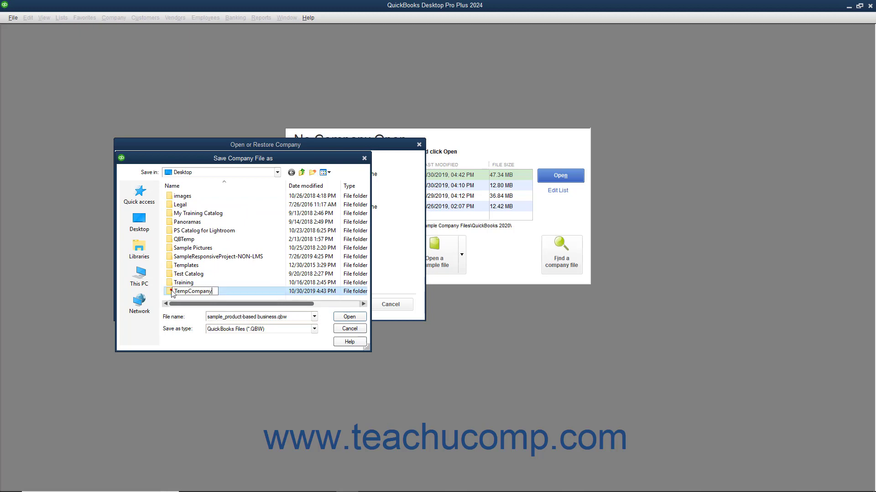
pyautogui.doubleClick(189, 292)
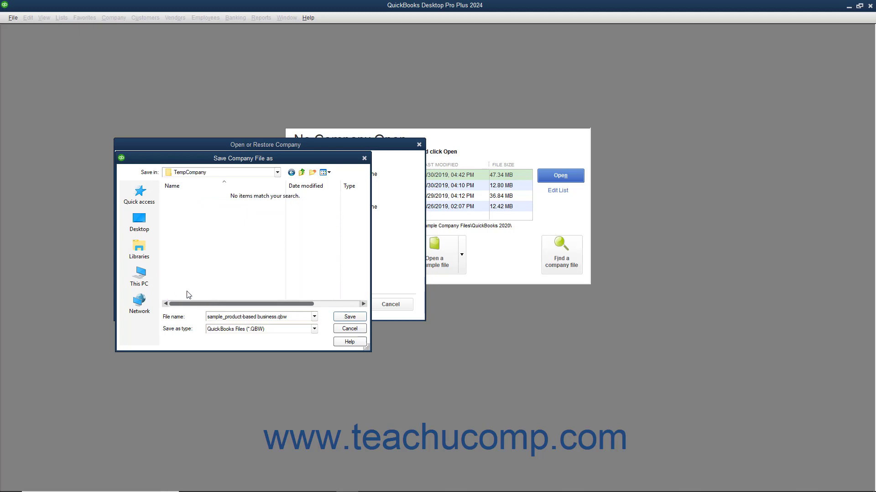
pyautogui.click(349, 317)
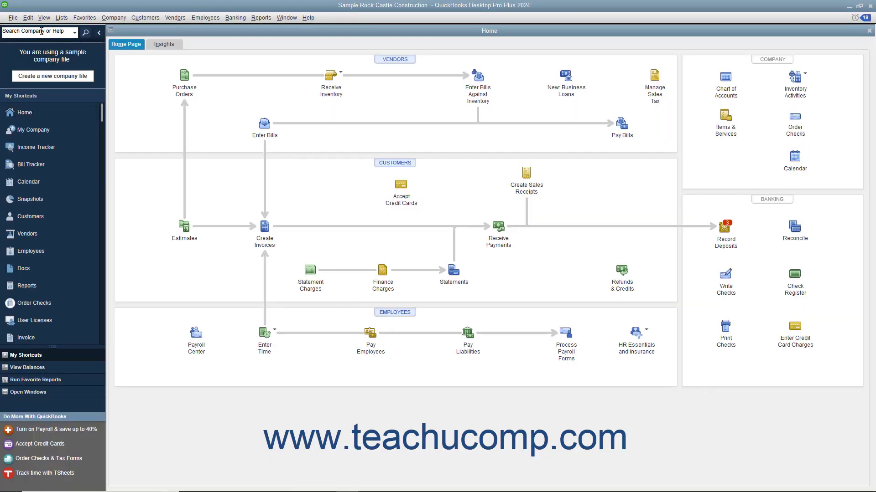
# Switch to the Myco, Inc. company file and bring up Send Portable Company File
pyautogui.click(12, 17)
pyautogui.click(29, 76)
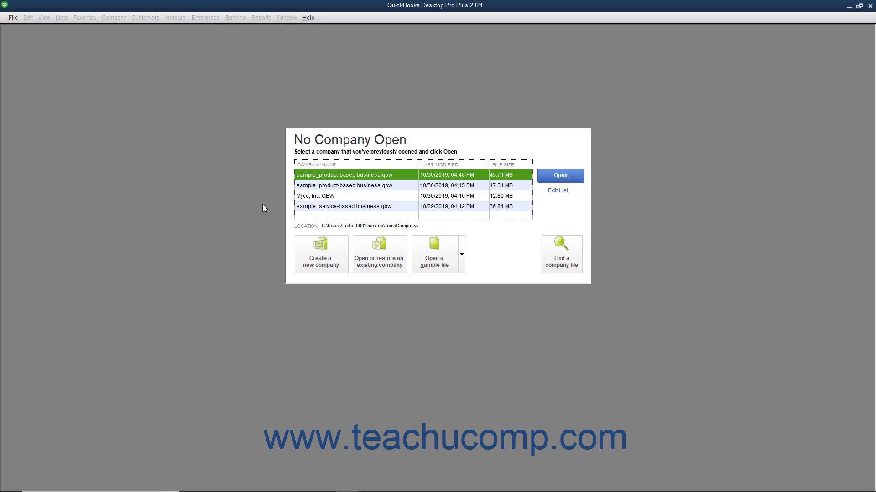
pyautogui.click(328, 197)
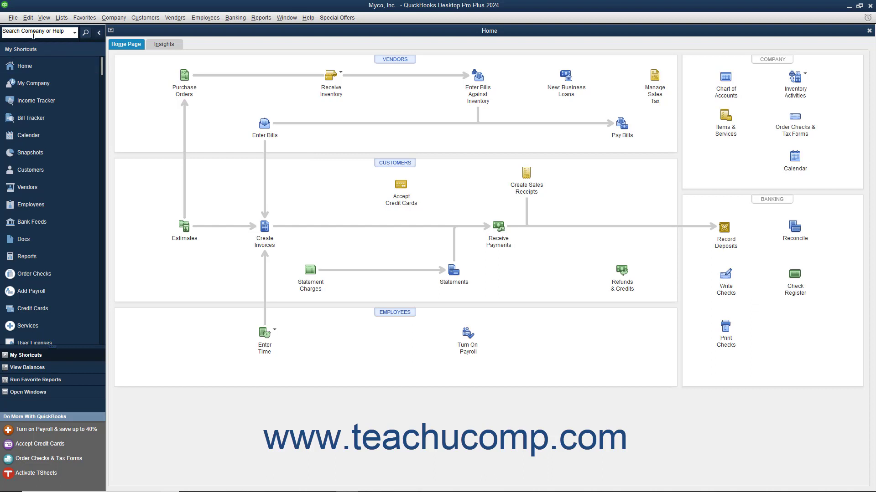
pyautogui.click(13, 17)
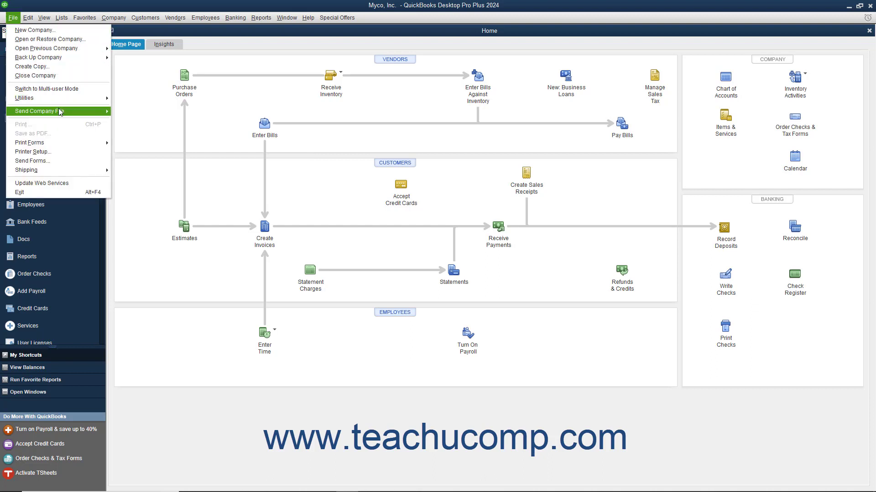
pyautogui.moveTo(59, 112)
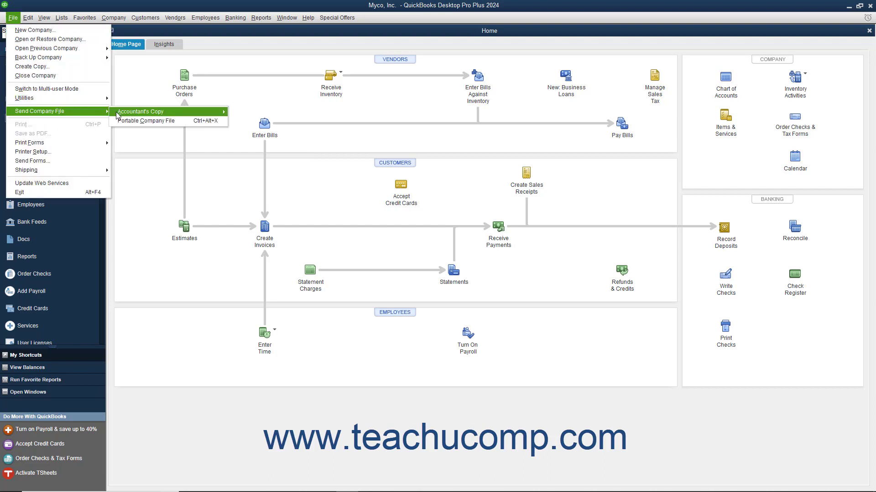
pyautogui.click(144, 122)
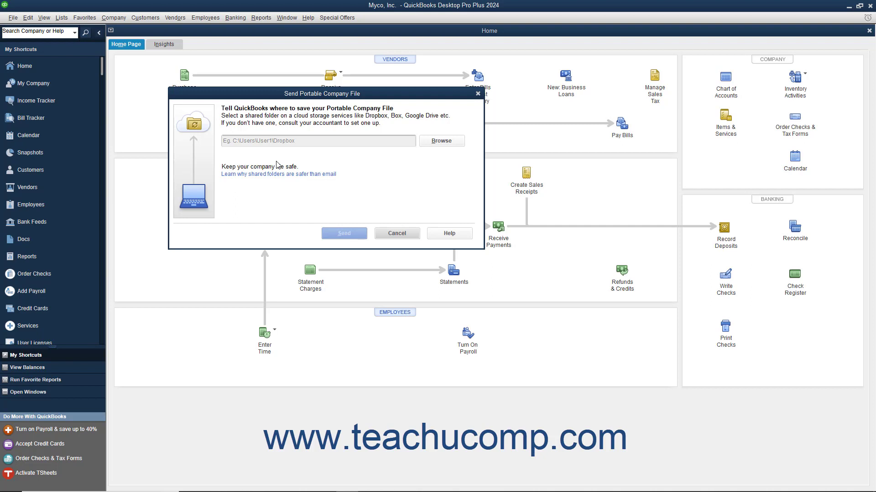
# Set the destination to the OneDrive folder under C: > Users > your user folder
pyautogui.click(440, 141)
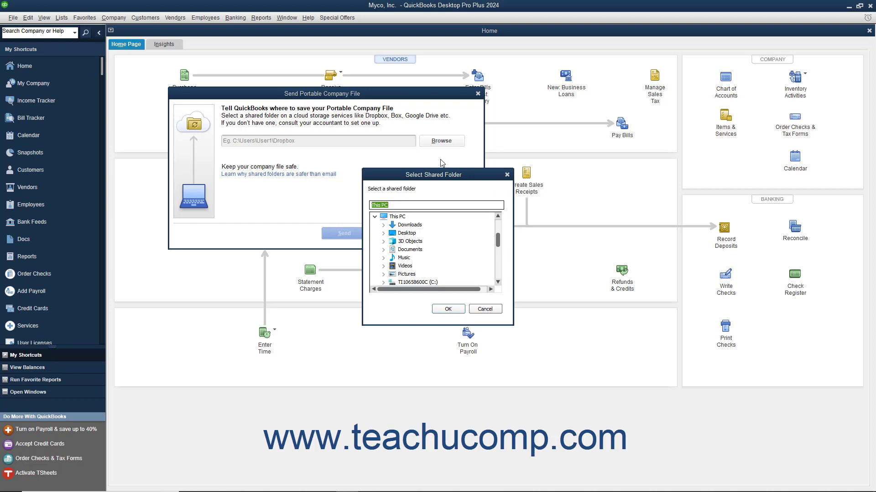
pyautogui.click(383, 282)
pyautogui.scroll(-3, 385, 260)
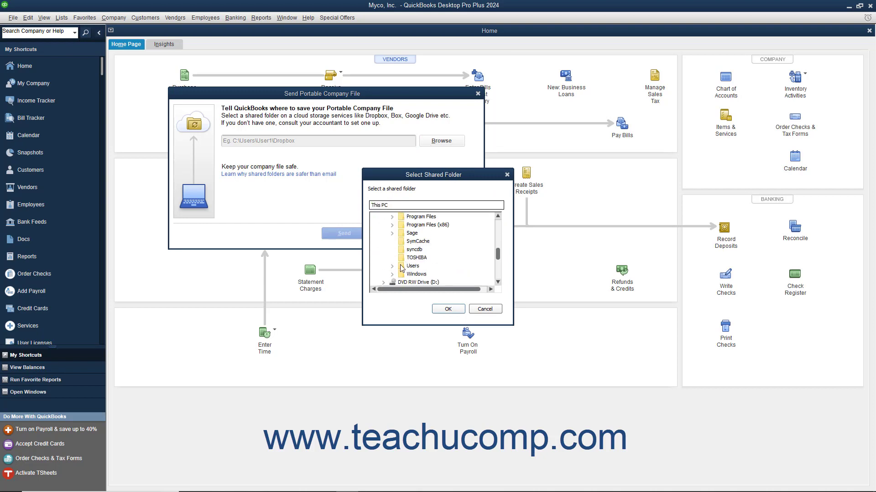
pyautogui.click(393, 266)
pyautogui.click(401, 274)
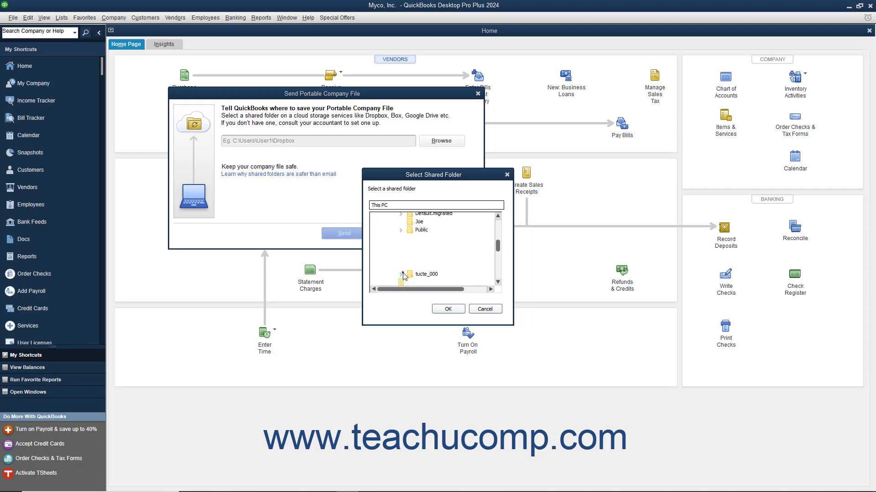
pyautogui.click(435, 274)
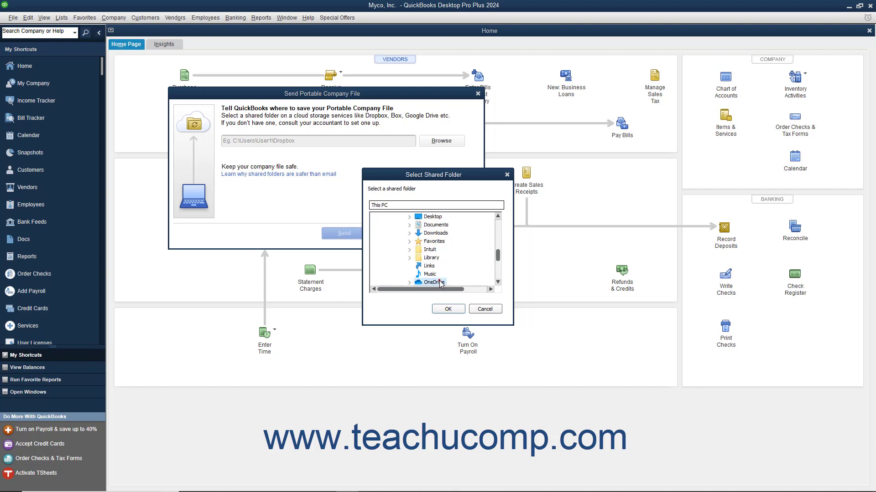
pyautogui.click(448, 309)
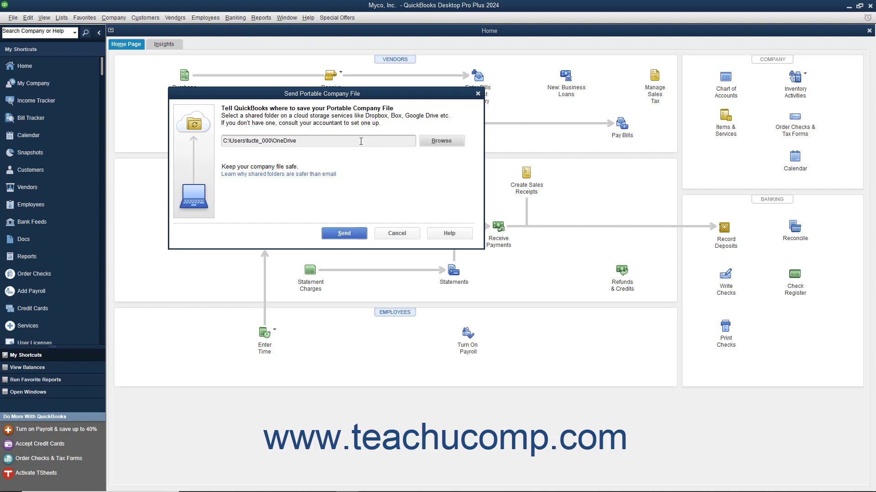
pyautogui.hotkey('shift', 'Tab')
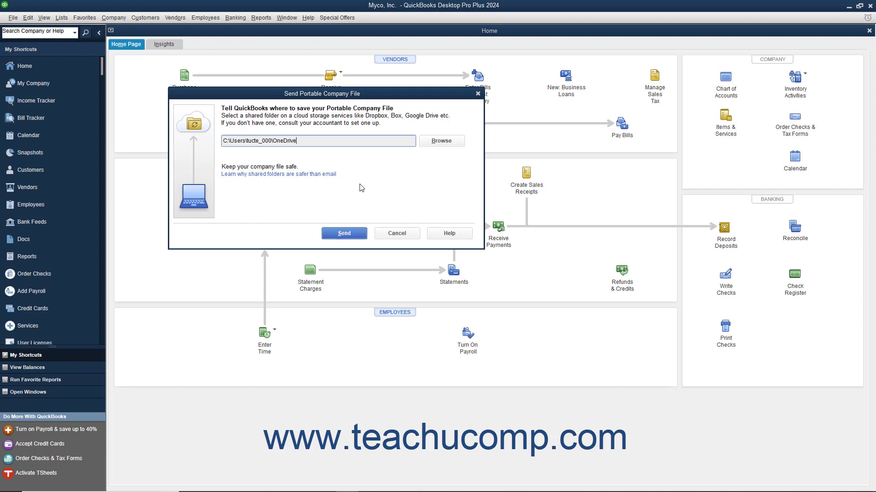
# Send the Myco, Inc. portable file to OneDrive, accepting the reopen prompt and save confirmation
pyautogui.click(352, 233)
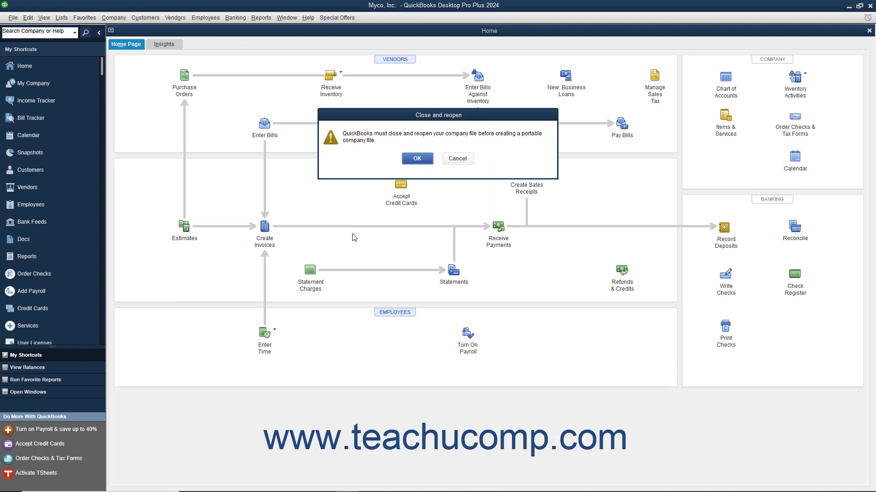
pyautogui.click(416, 158)
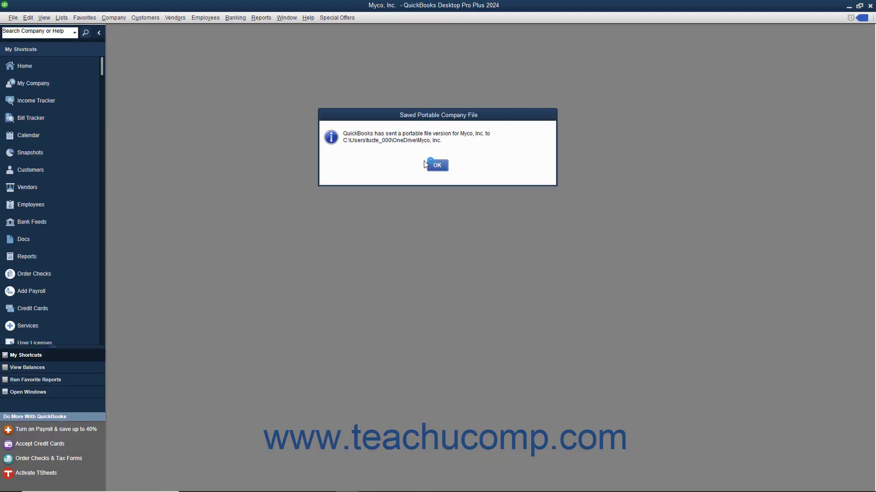
pyautogui.click(432, 164)
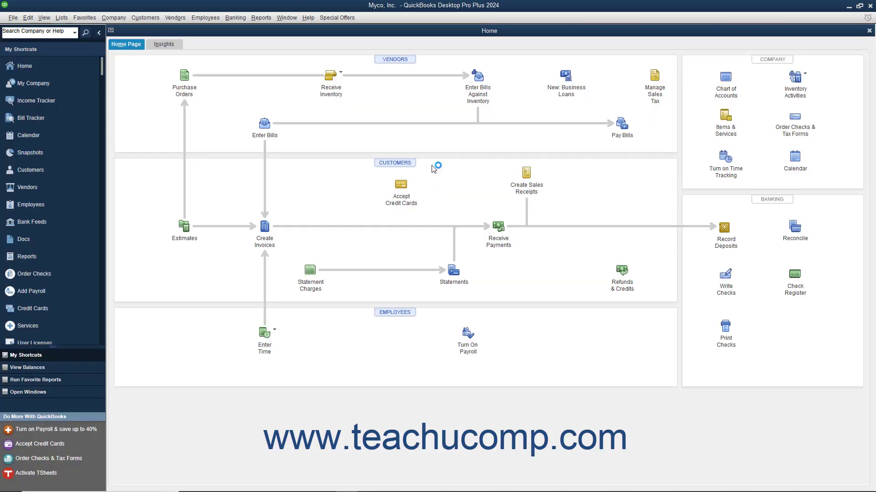